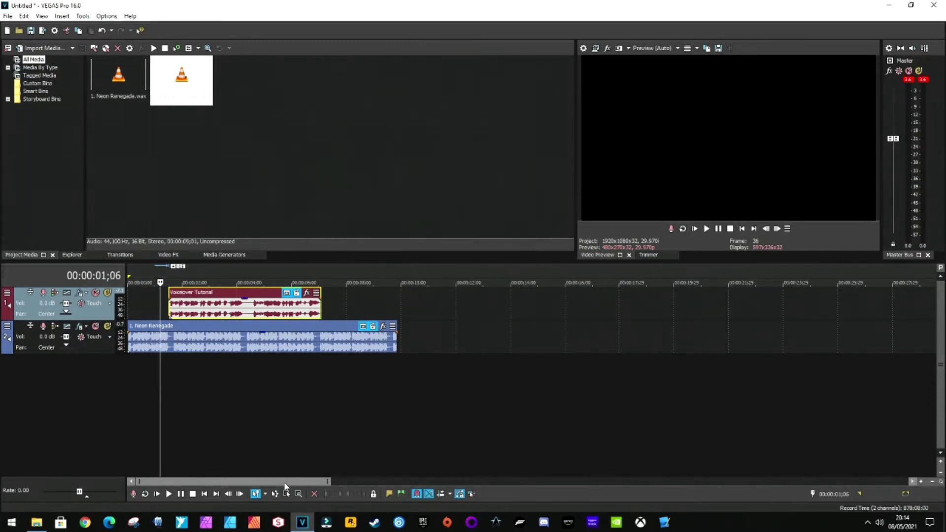
Step: Preview the music and voiceover together, then browse the audio envelope options without adding one
{"action": "key", "text": "space"}
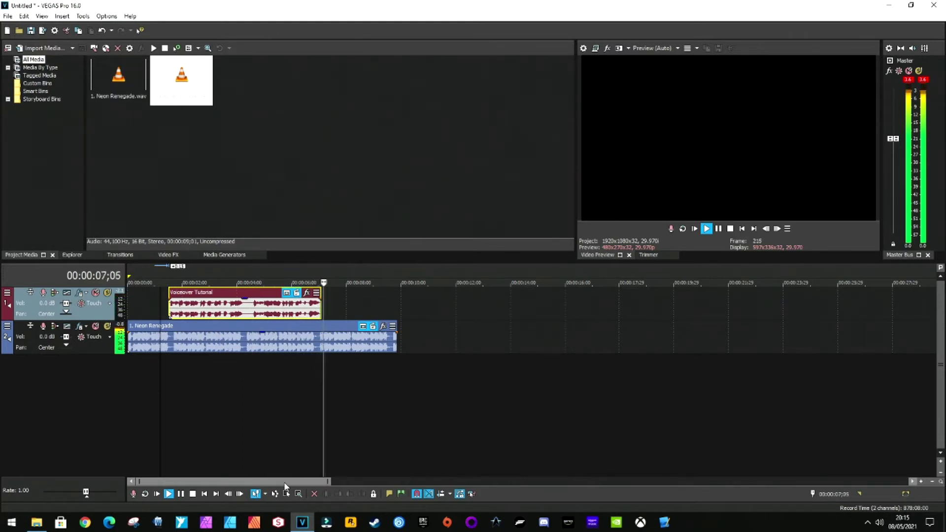
{"action": "key", "text": "space"}
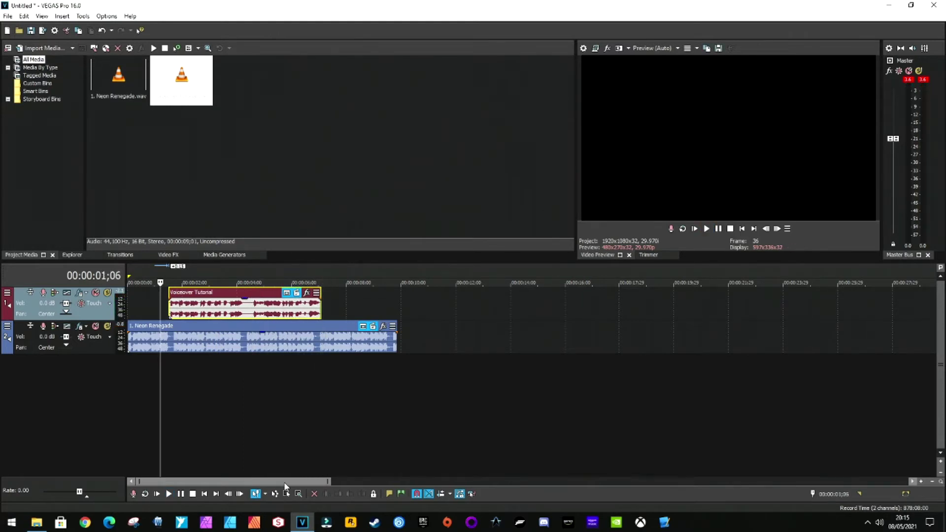
{"action": "left_click", "coordinate": [57, 19]}
{"action": "mouse_move", "coordinate": [71, 32]}
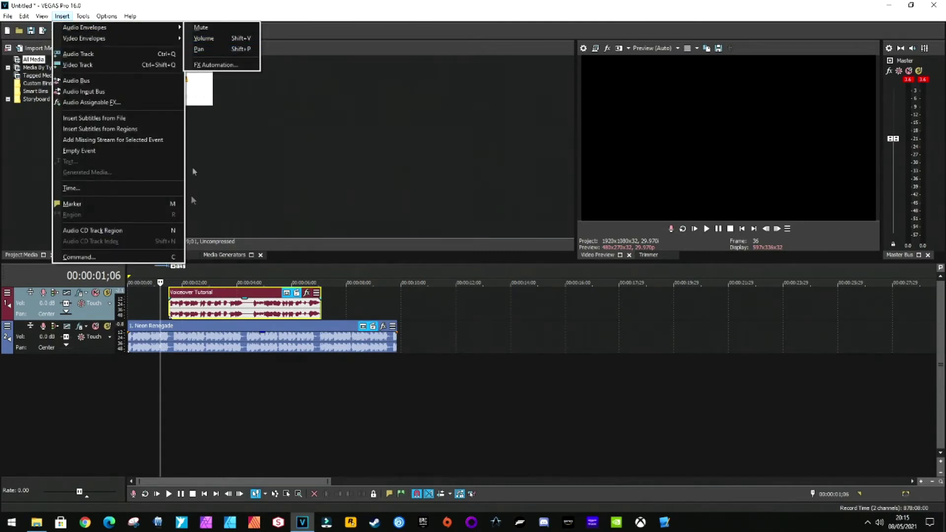
{"action": "left_click", "coordinate": [232, 447]}
Step: Return the playhead to 01;06 and select the Neon Renegade music track
{"action": "left_click", "coordinate": [230, 362]}
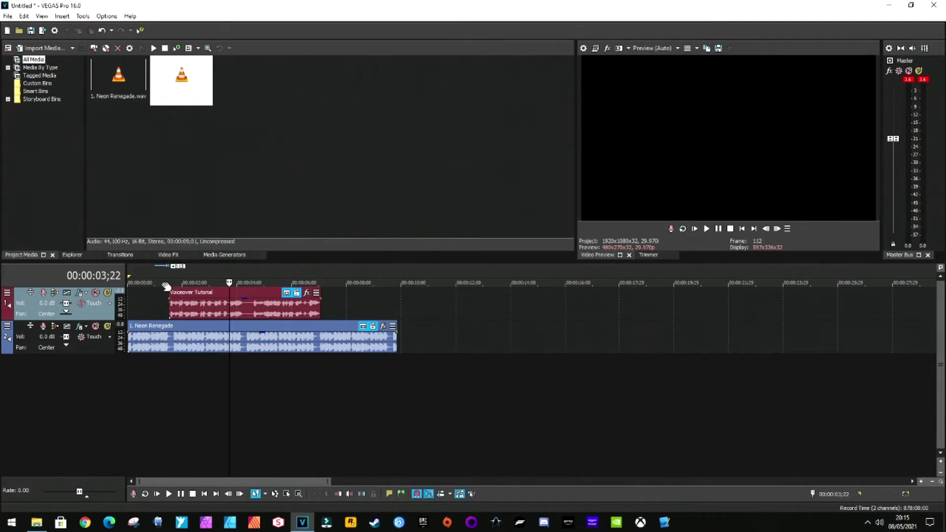
{"action": "left_click", "coordinate": [160, 363]}
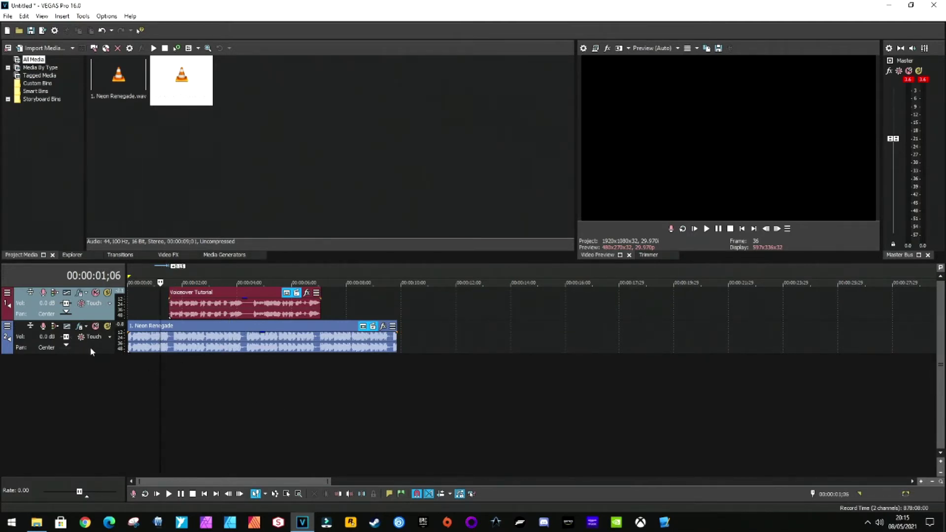
{"action": "left_click", "coordinate": [90, 347]}
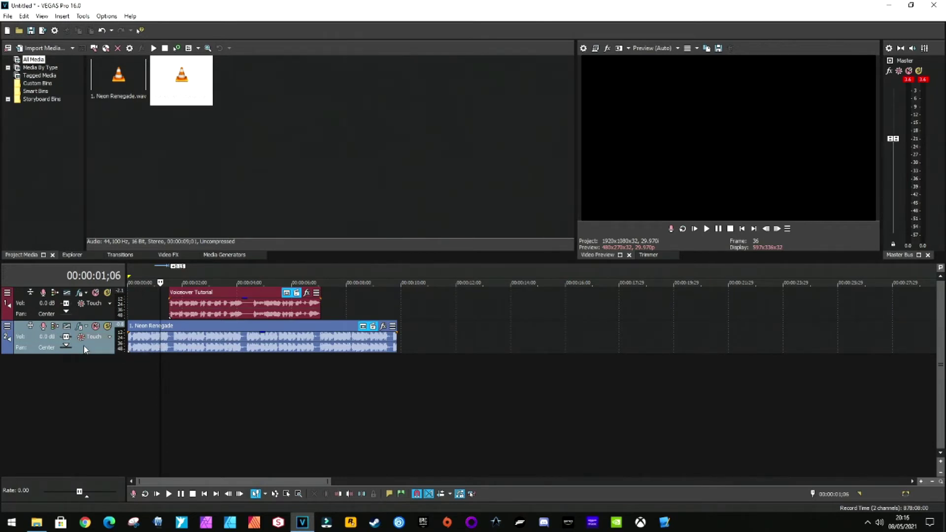
Step: Add a volume envelope to the music with points at 01;05 and 01;13, lowering the second
{"action": "key", "text": "v"}
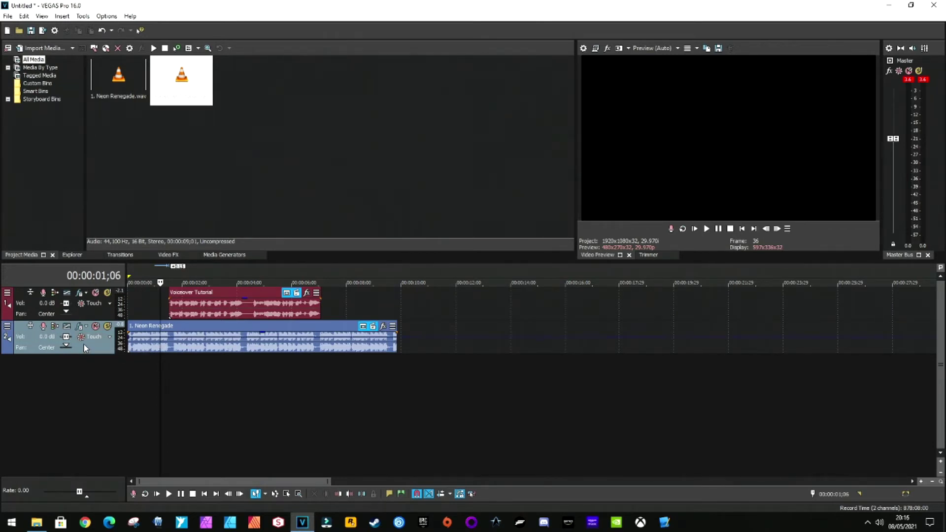
{"action": "double_click", "coordinate": [161, 339]}
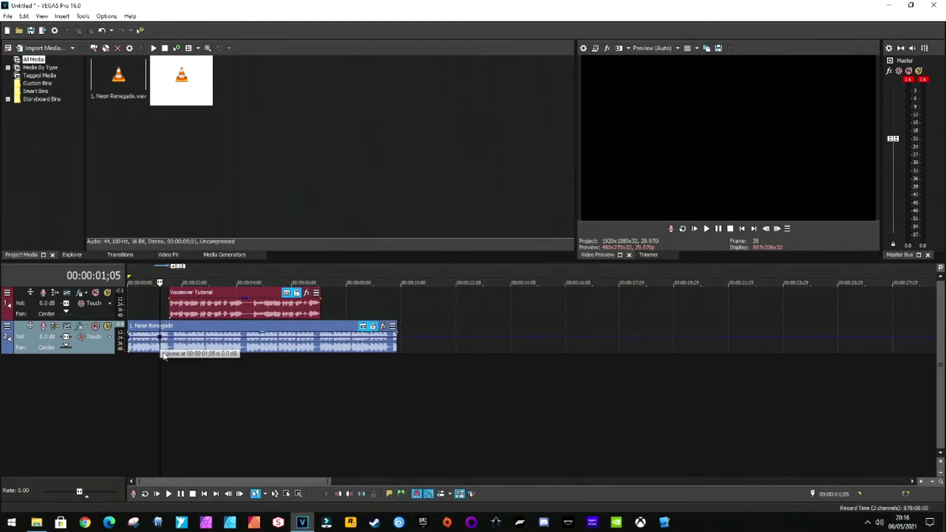
{"action": "key", "text": "Right"}
{"action": "key", "text": "Right"}
{"action": "key", "text": "Right"}
{"action": "key", "text": "Right"}
{"action": "key", "text": "Right"}
{"action": "key", "text": "Right"}
{"action": "key", "text": "Right"}
{"action": "key", "text": "Right"}
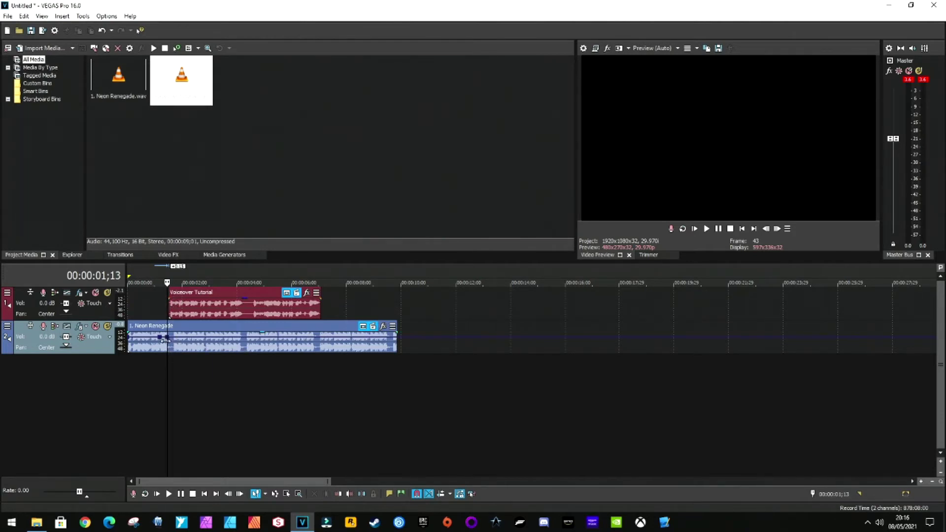
{"action": "mouse_move", "coordinate": [168, 343]}
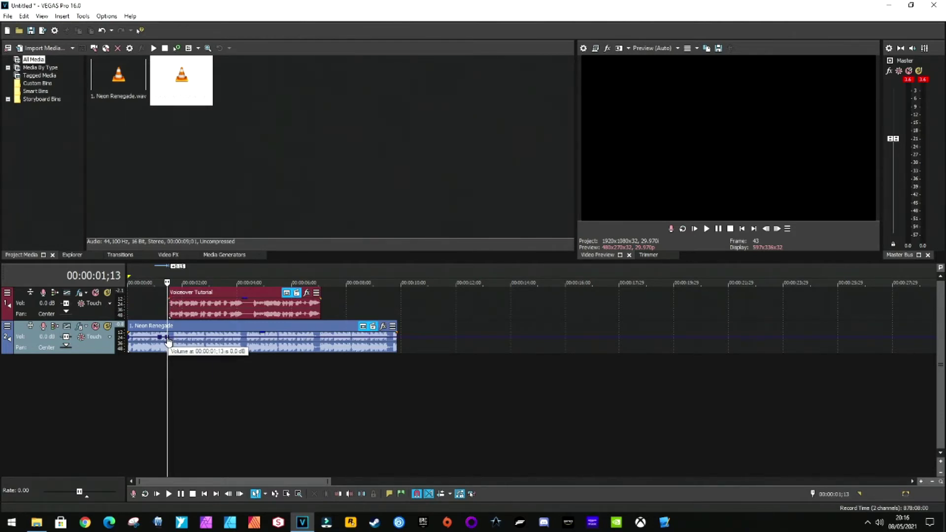
{"action": "left_click_drag", "start_coordinate": [169, 343], "coordinate": [167, 353]}
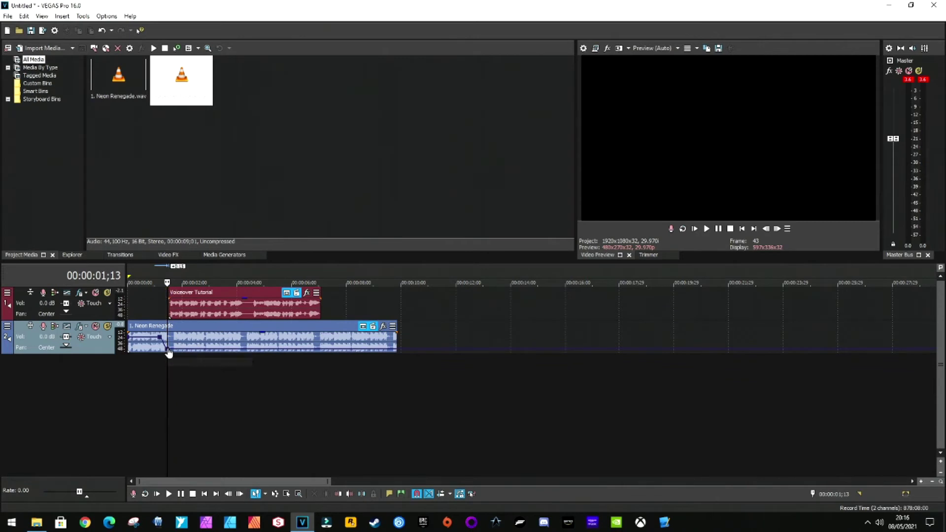
{"action": "left_click", "coordinate": [317, 365]}
Step: Raise the music envelope point at 07;11 from -11.2 dB back to about -0.5 dB
{"action": "key", "text": "space"}
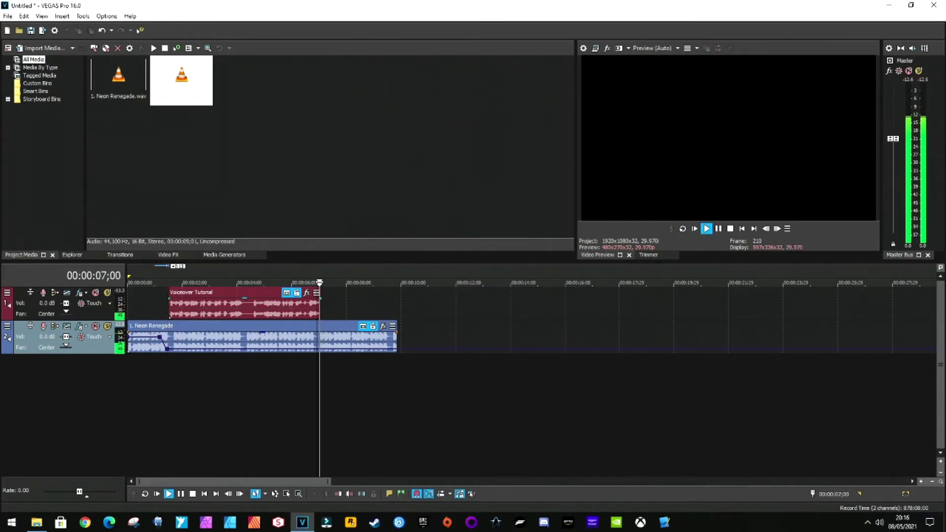
{"action": "key", "text": "space"}
{"action": "left_click", "coordinate": [322, 352]}
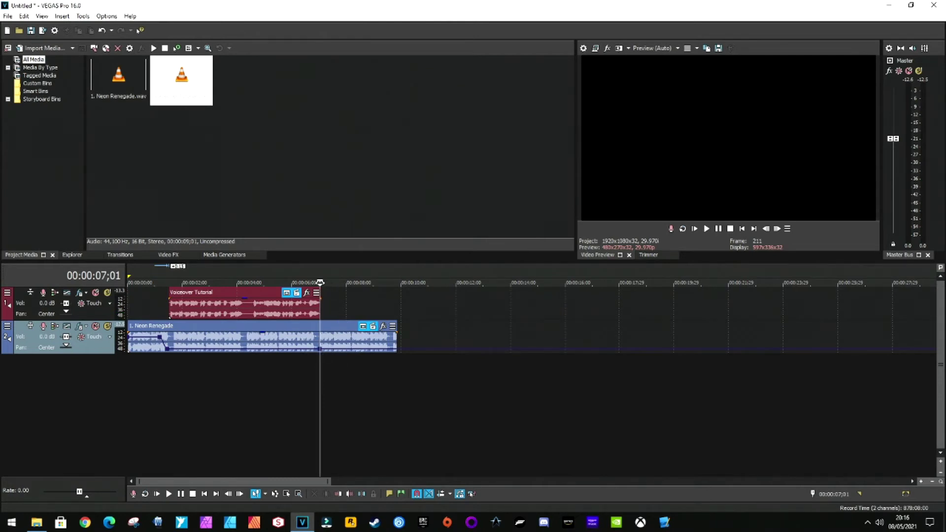
{"action": "key", "text": "space"}
{"action": "key", "text": "space"}
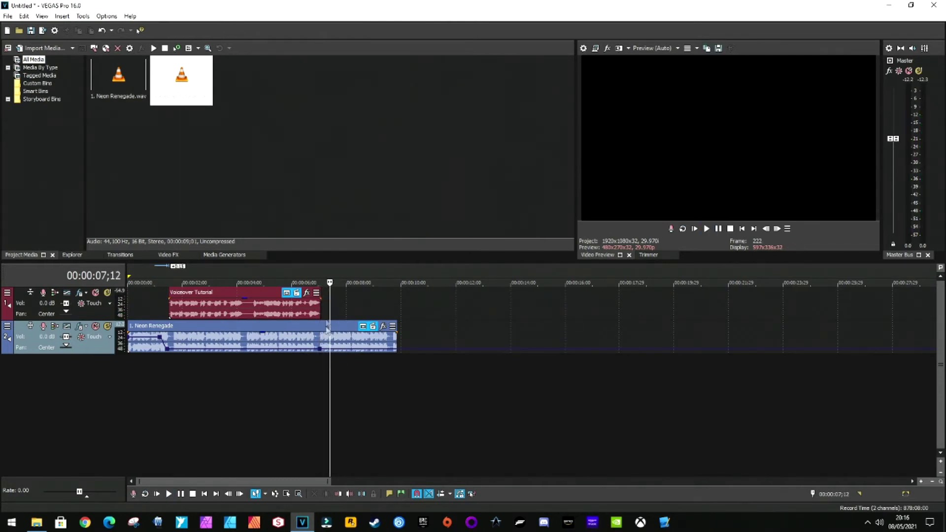
{"action": "left_click", "coordinate": [330, 351]}
{"action": "left_click_drag", "start_coordinate": [330, 351], "coordinate": [333, 339]}
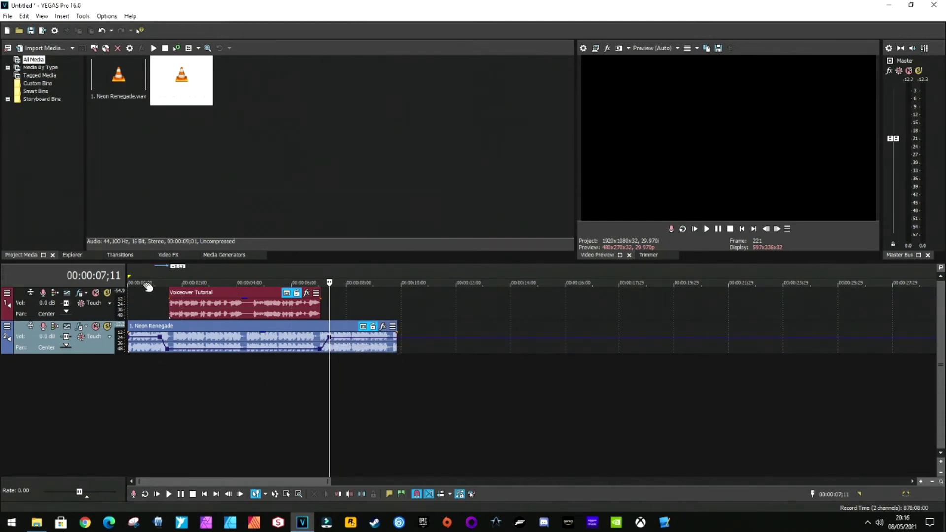
{"action": "left_click", "coordinate": [152, 369]}
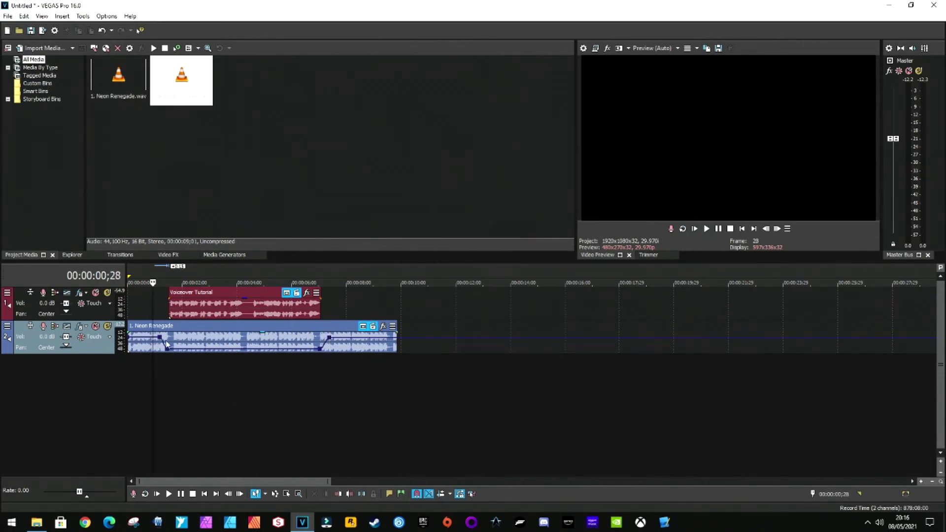
{"action": "key", "text": "space"}
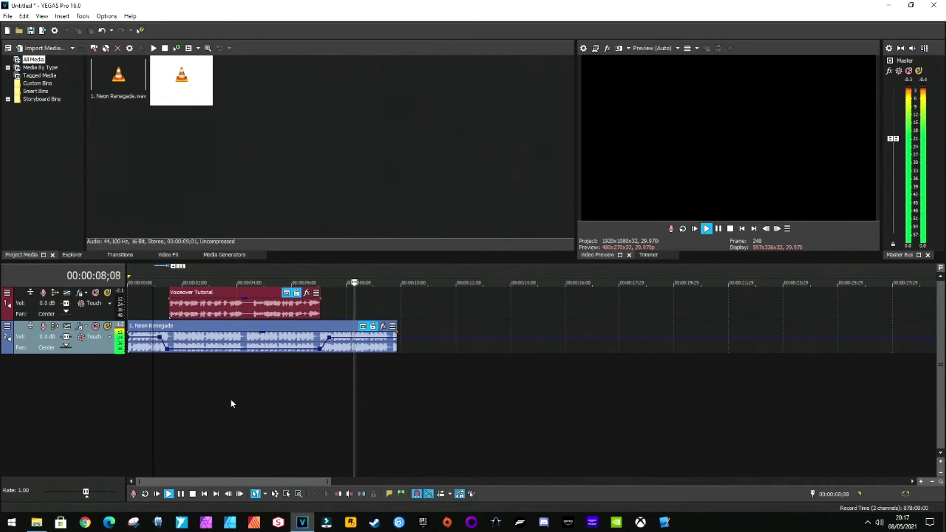
{"action": "key", "text": "space"}
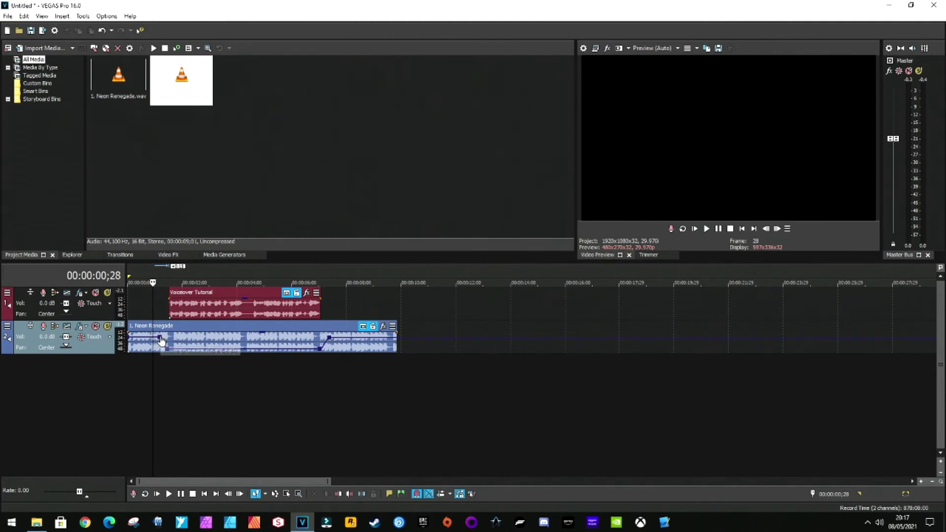
Step: Move the dip's starting envelope point from 01;05 earlier to about 00;28
{"action": "mouse_move", "coordinate": [162, 339]}
{"action": "left_click_drag", "start_coordinate": [161, 340], "coordinate": [153, 342]}
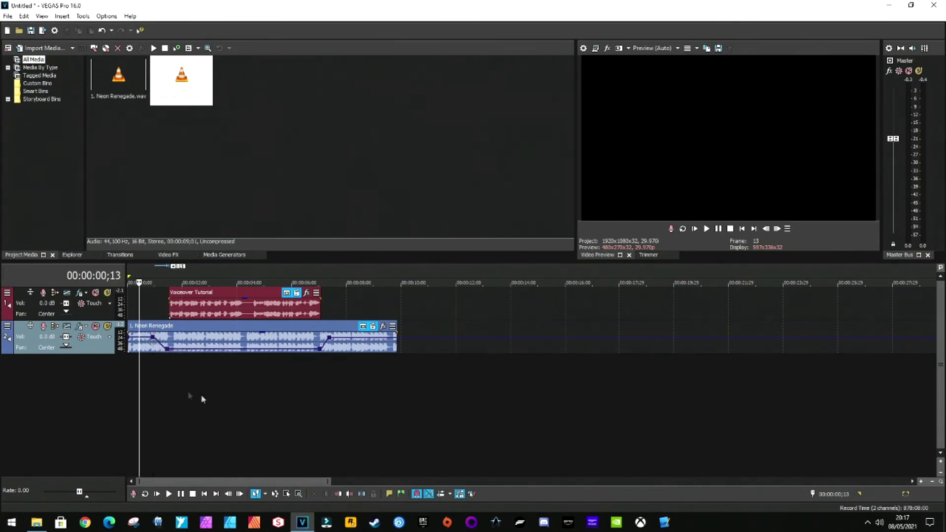
{"action": "key", "text": "space"}
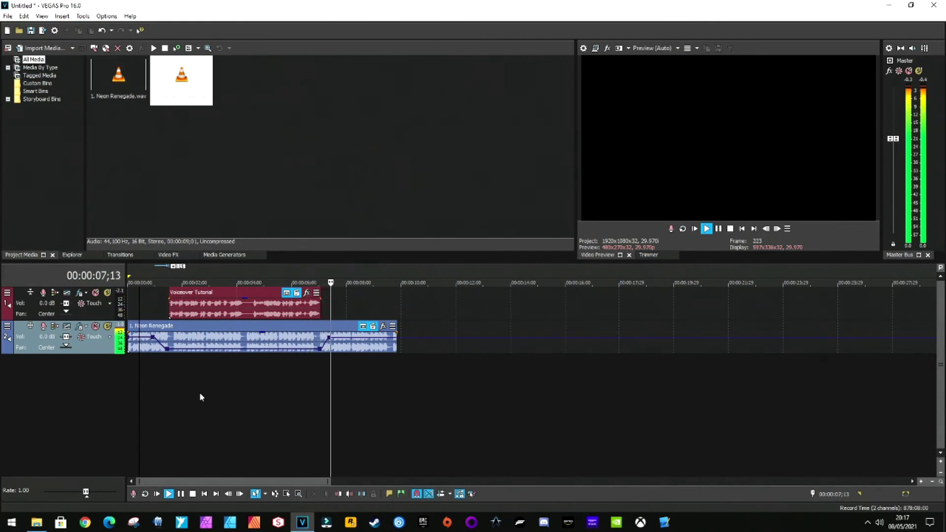
{"action": "key", "text": "space"}
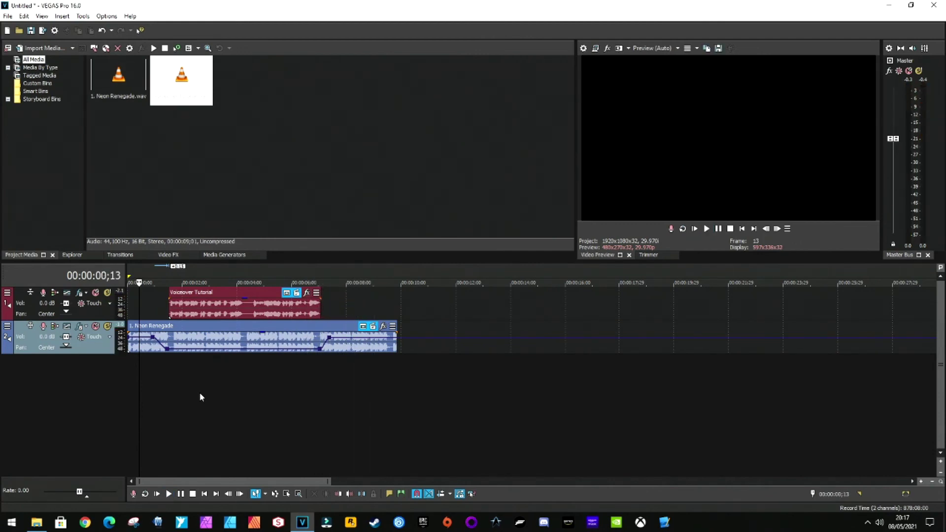